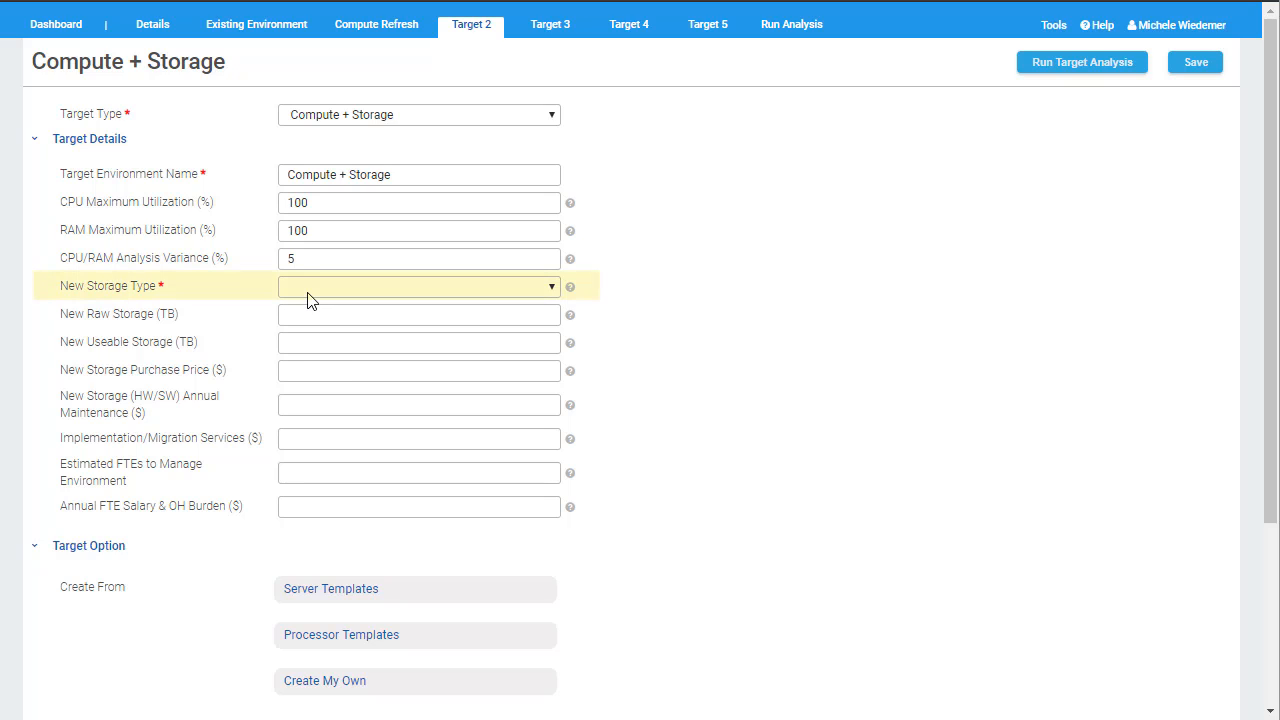
Step: Set the new storage type to HDD 15k and the new raw storage to 40 TB
click(308, 299)
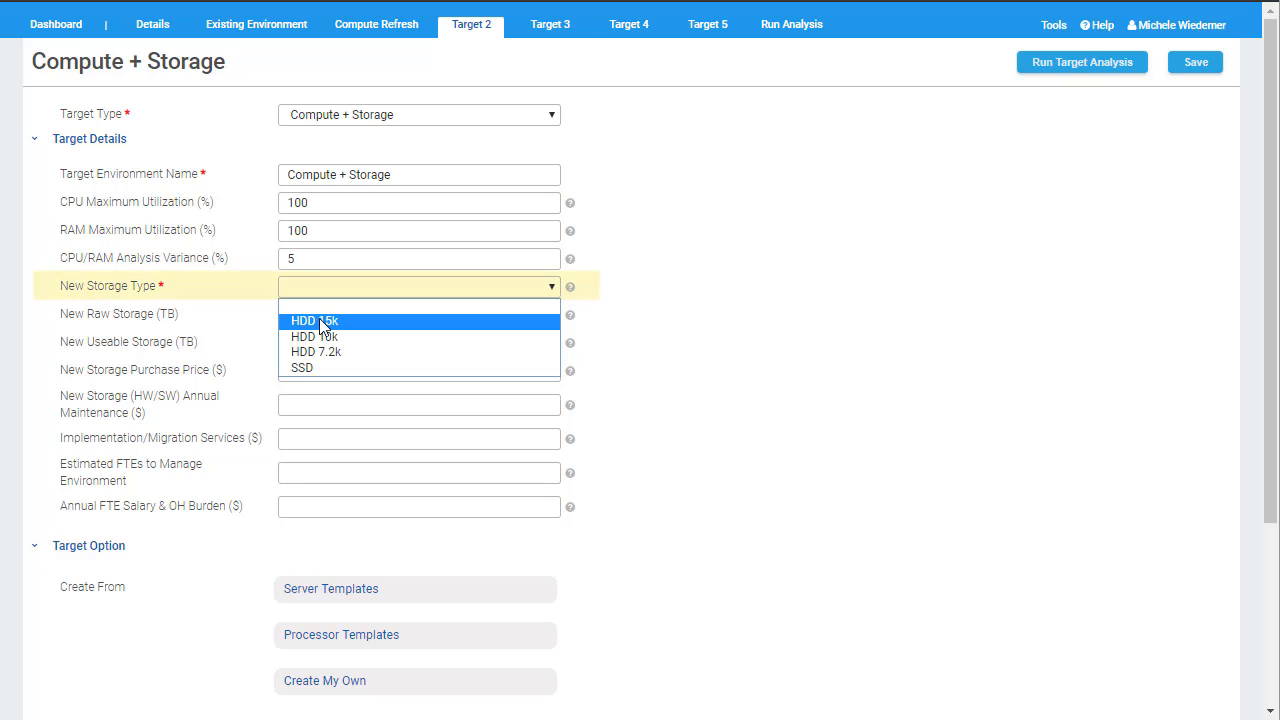
click(323, 324)
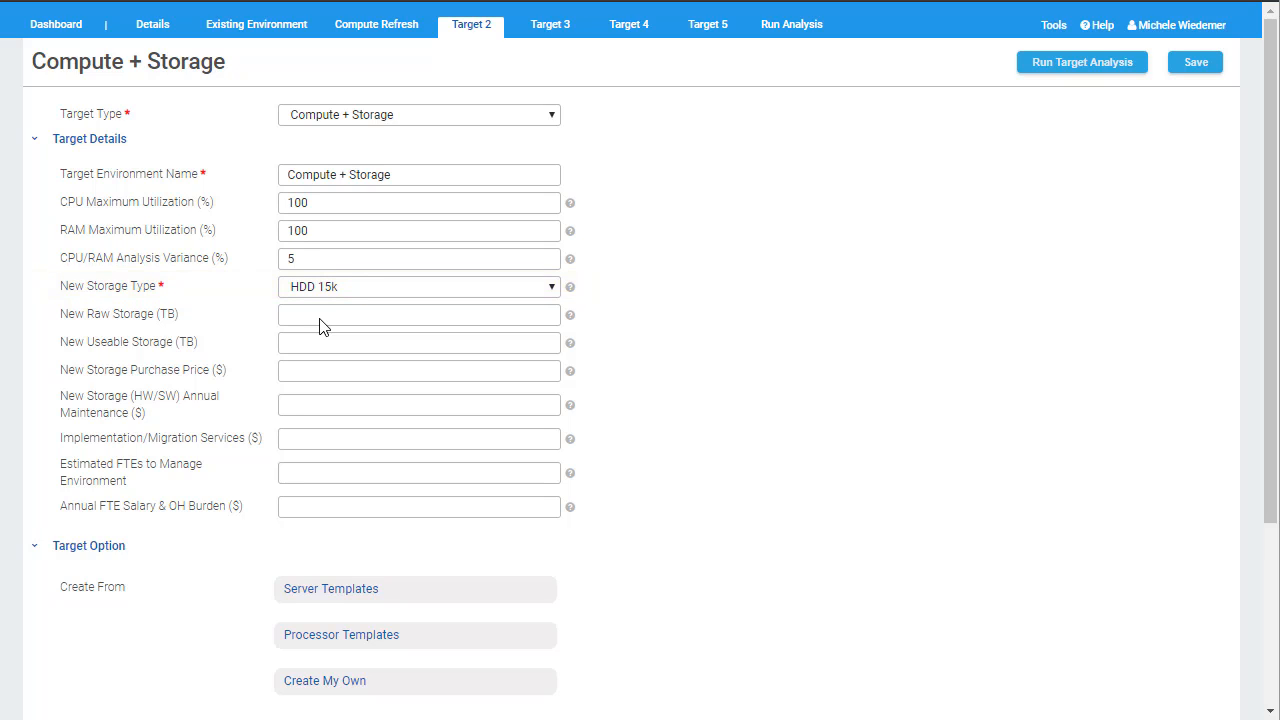
click(320, 317)
text(40)
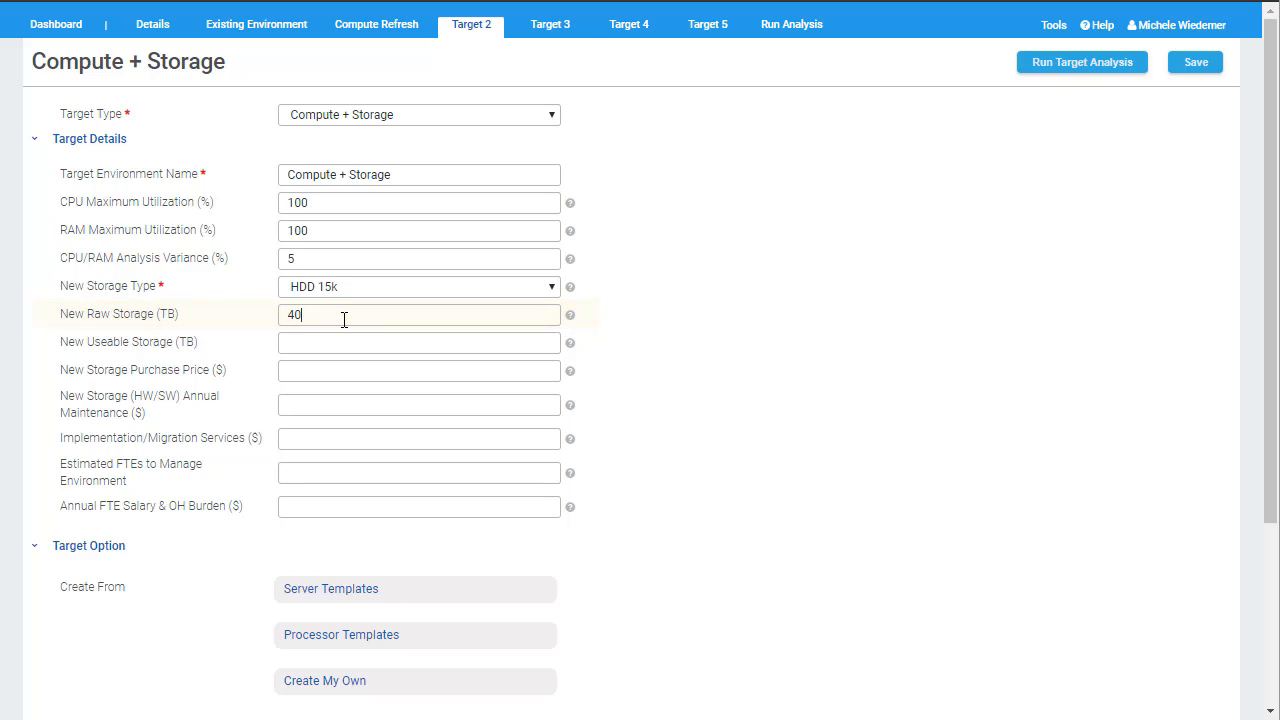
key(Tab)
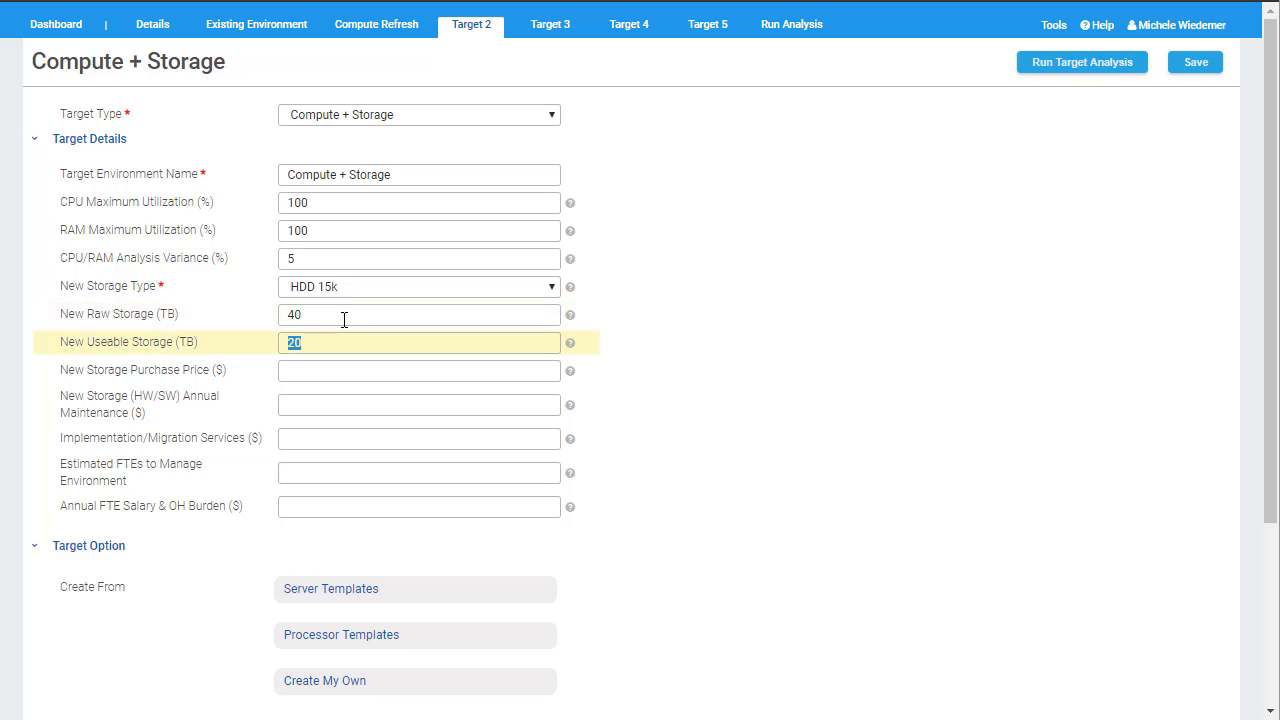
Step: Enter the target's costs: storage purchase price 45000, annual storage maintenance 7500, and implementation/migration services 12500
click(305, 370)
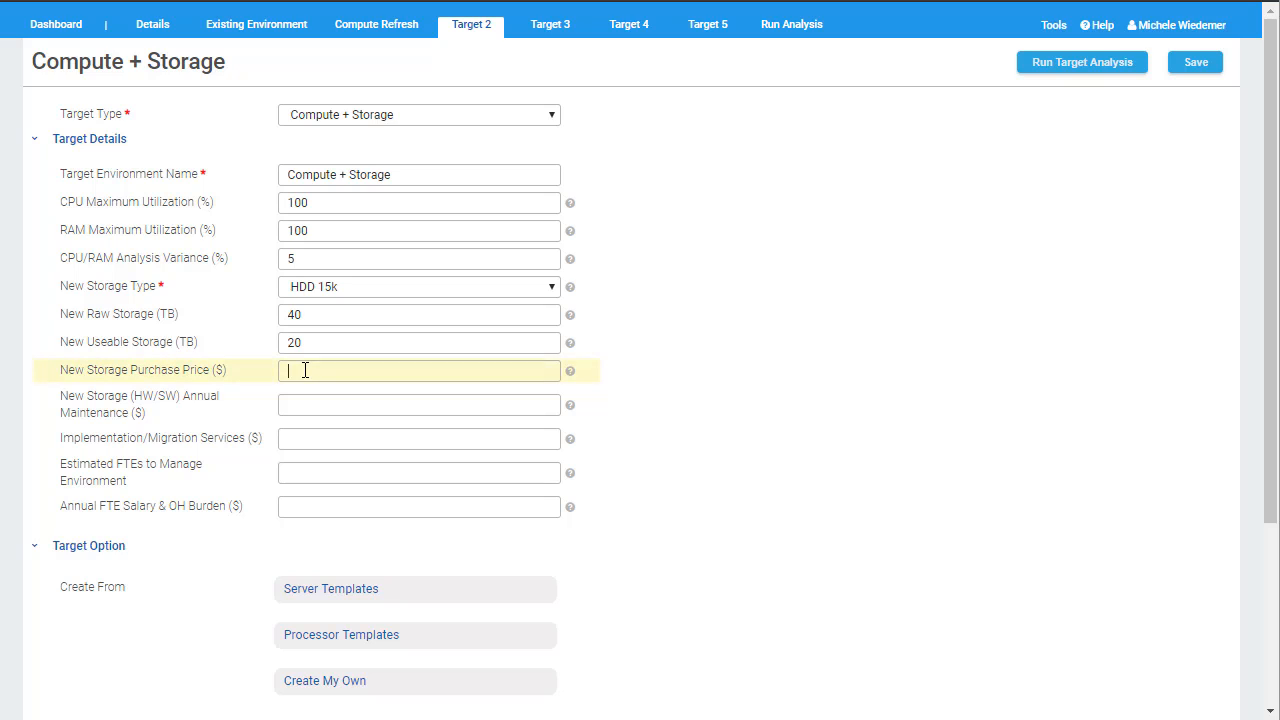
text(45000)
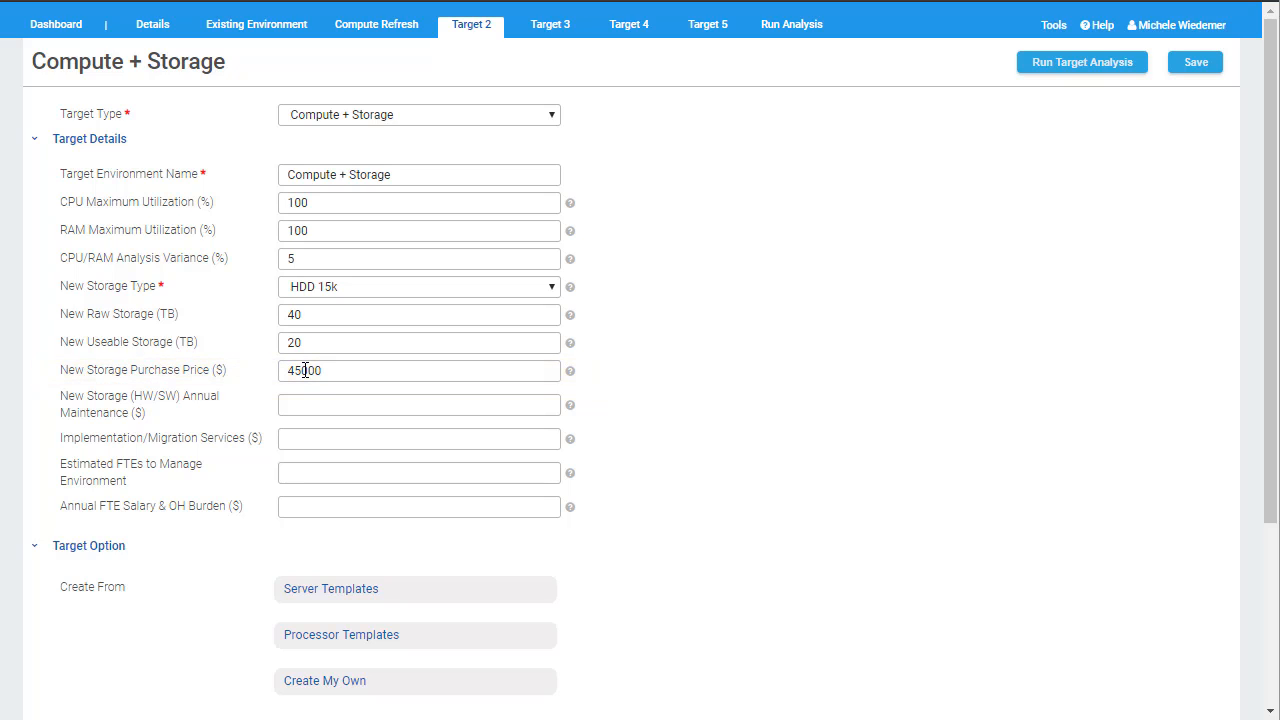
click(286, 404)
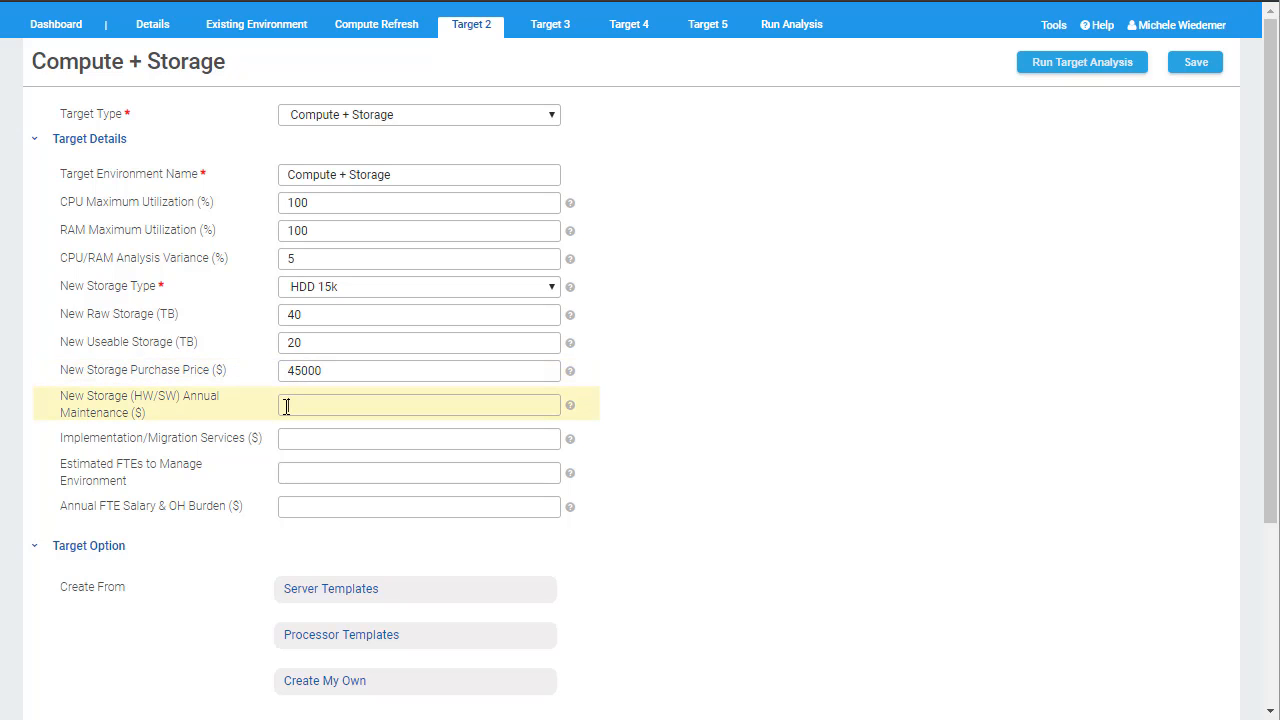
text(7500)
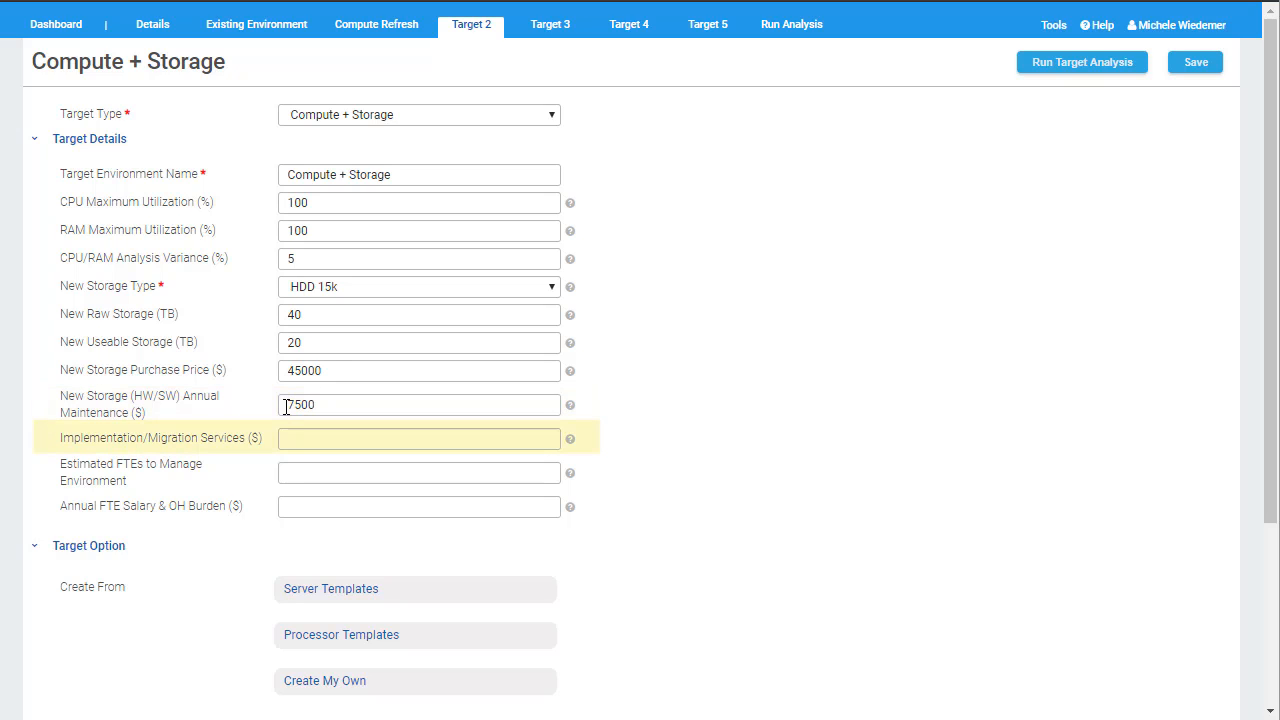
click(301, 437)
text(12500)
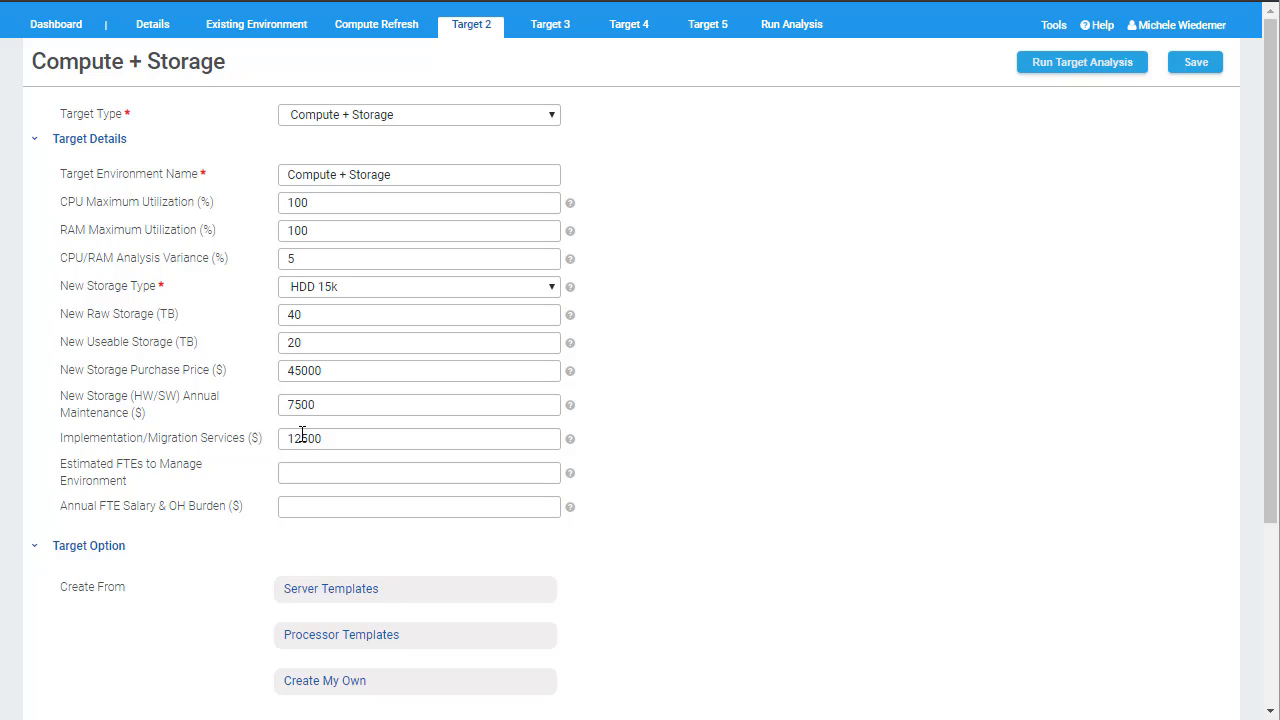
Step: Filter the server templates by manufacturer HPE and add the DL380 Gen10 with Xeon Gold 6140 and 1024 GB RAM
click(321, 594)
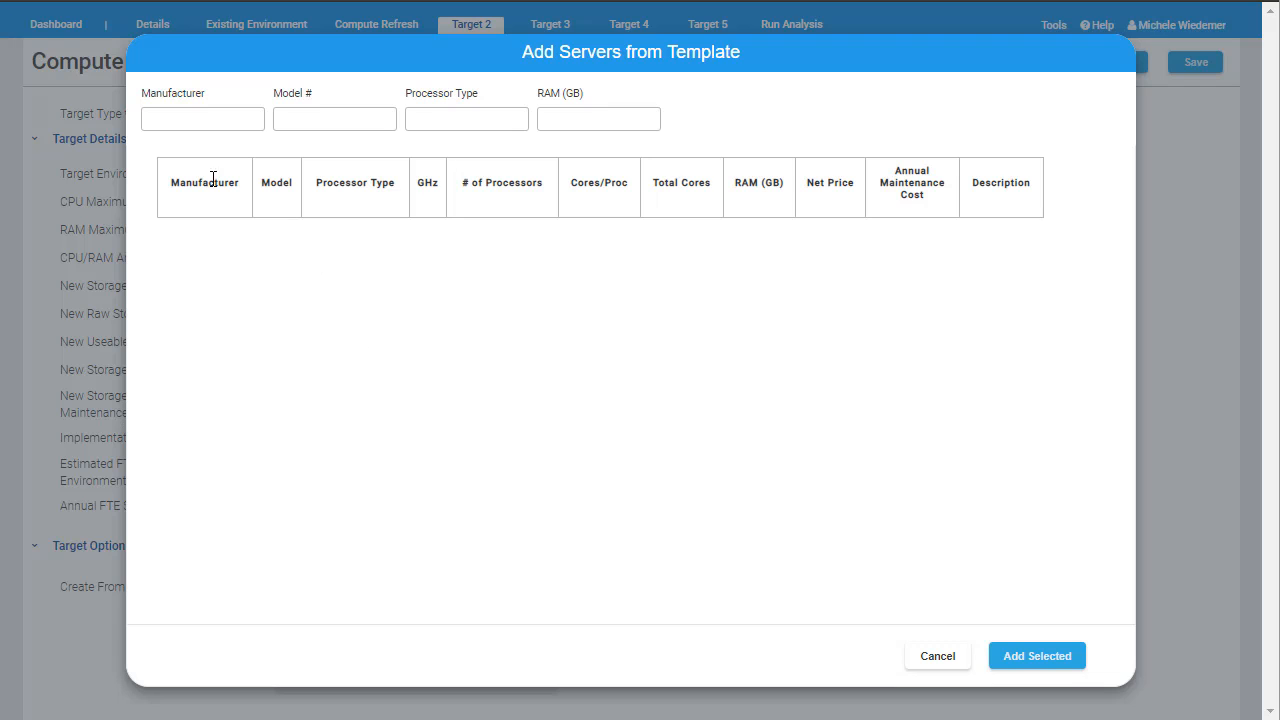
click(158, 120)
text(HPE)
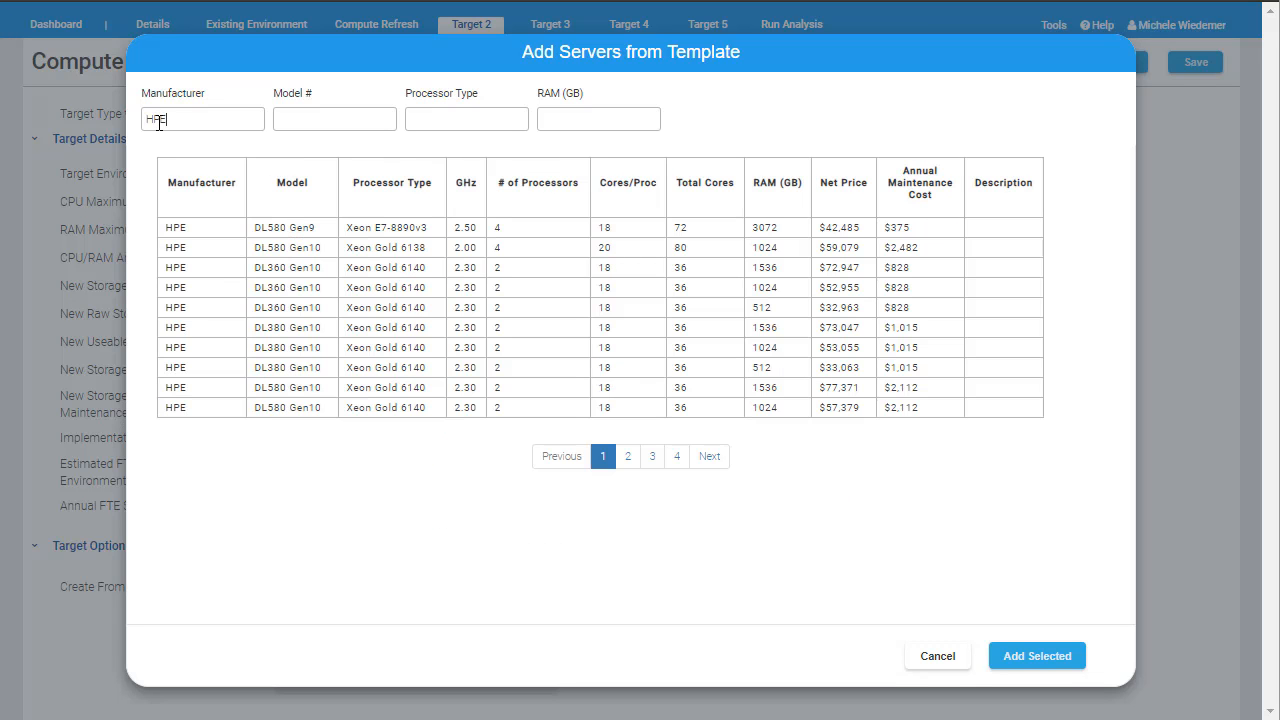
double_click(158, 121)
click(182, 350)
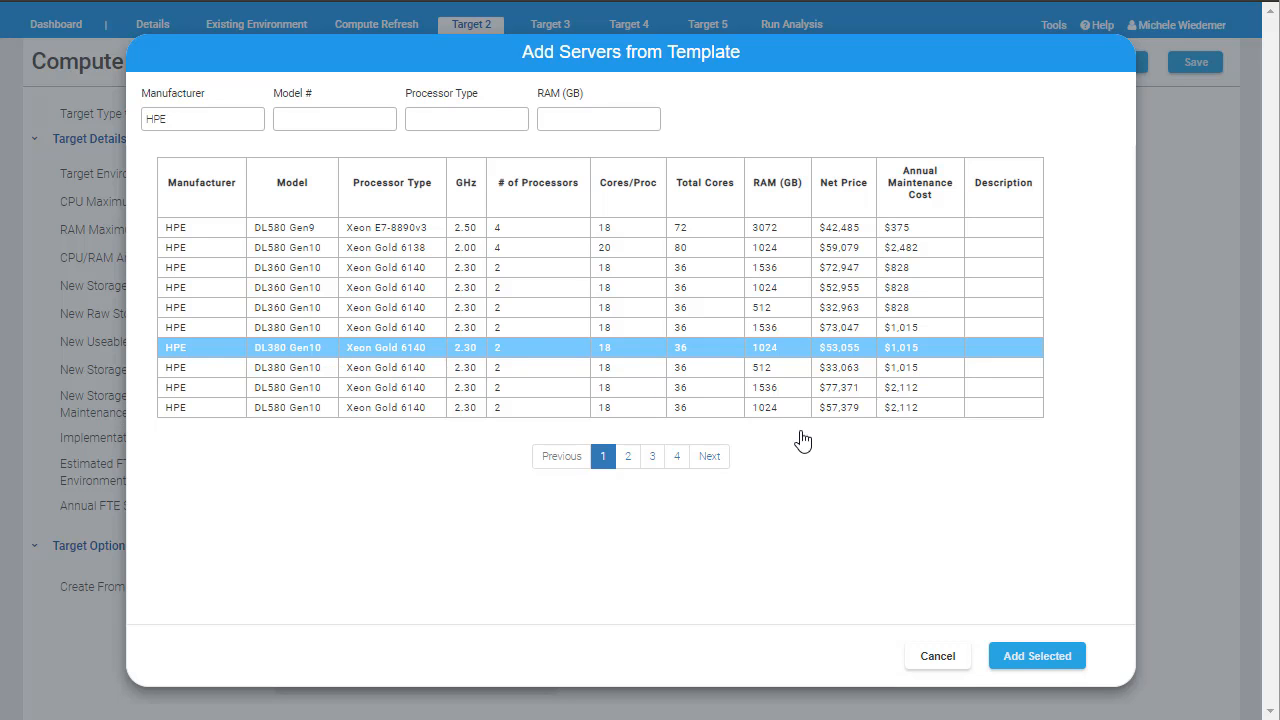
click(1013, 658)
Step: Set the server's OS to Red Hat Enterprise Linux for Virtual Datacenters Premium (with Smart Management)
scroll(1013, 665, down, 3)
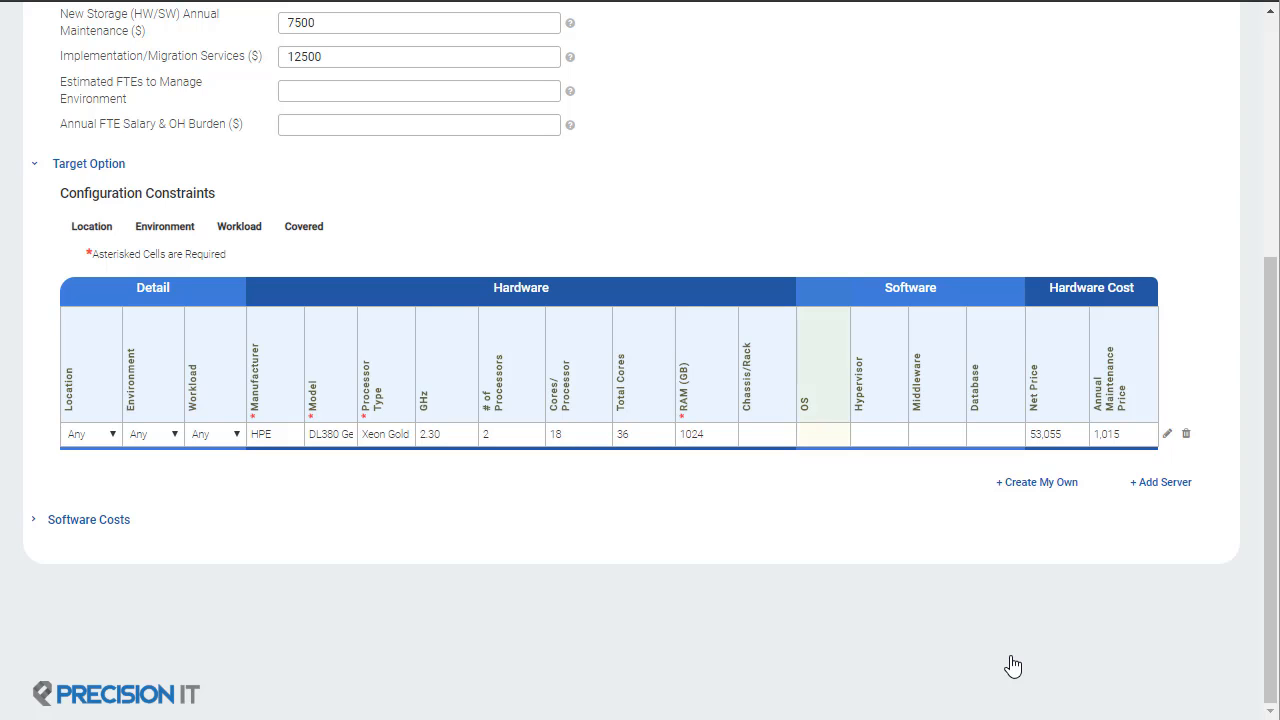
click(814, 434)
text(red hat)
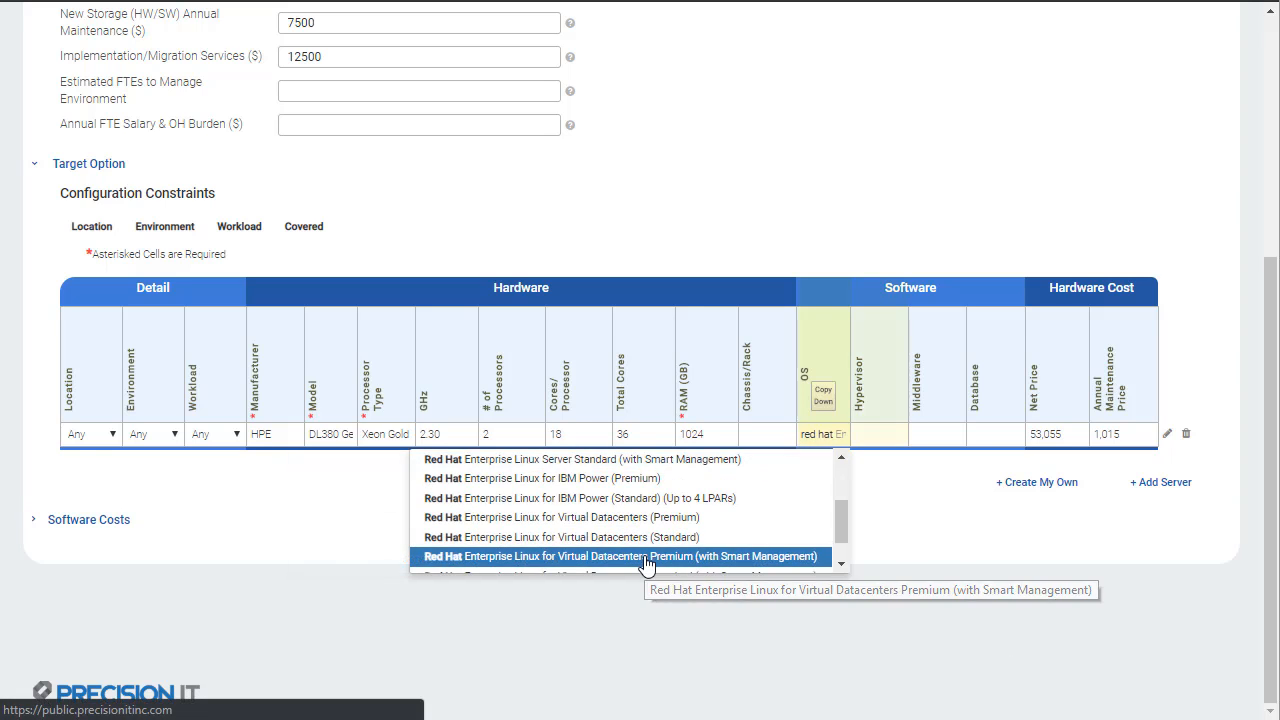
click(646, 556)
Step: Set the hypervisor to VMware vSphere 6 Enterprise Plus with Operations Management and the database to Oracle DB Enterprise Edition Processor (x86/Oracle)
click(876, 436)
text(vmware)
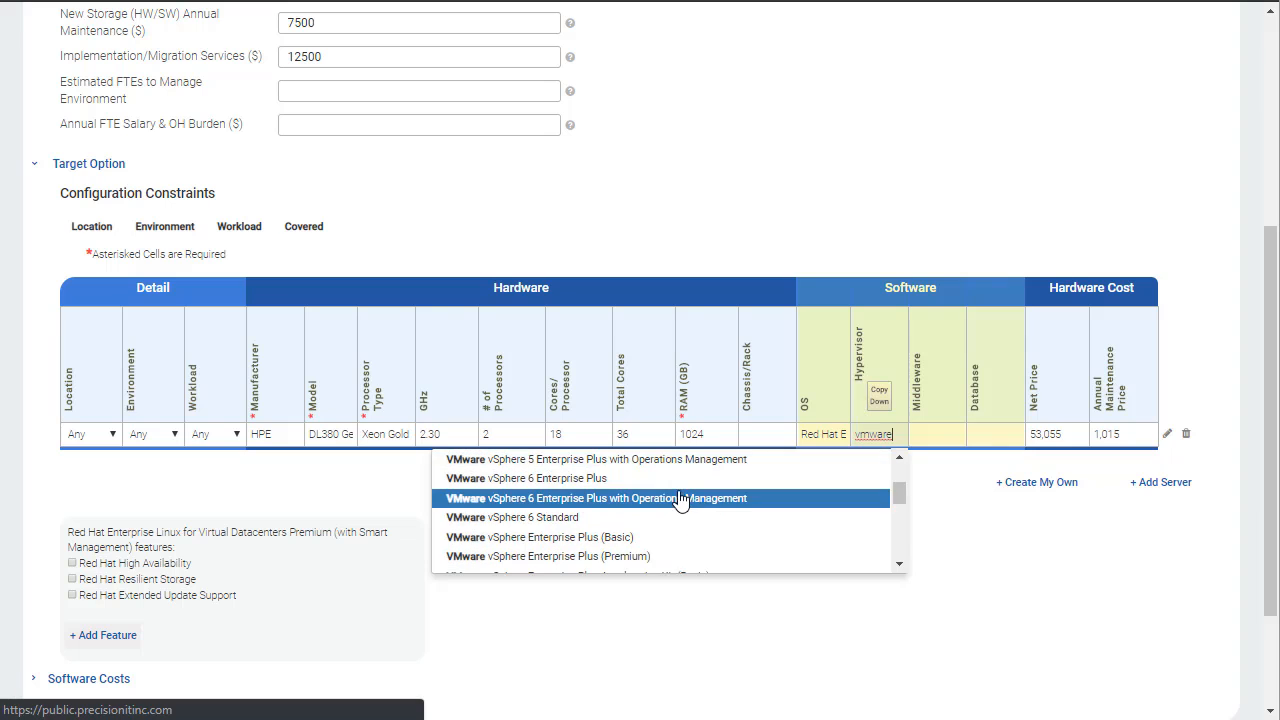
click(680, 498)
click(975, 434)
text(oracle)
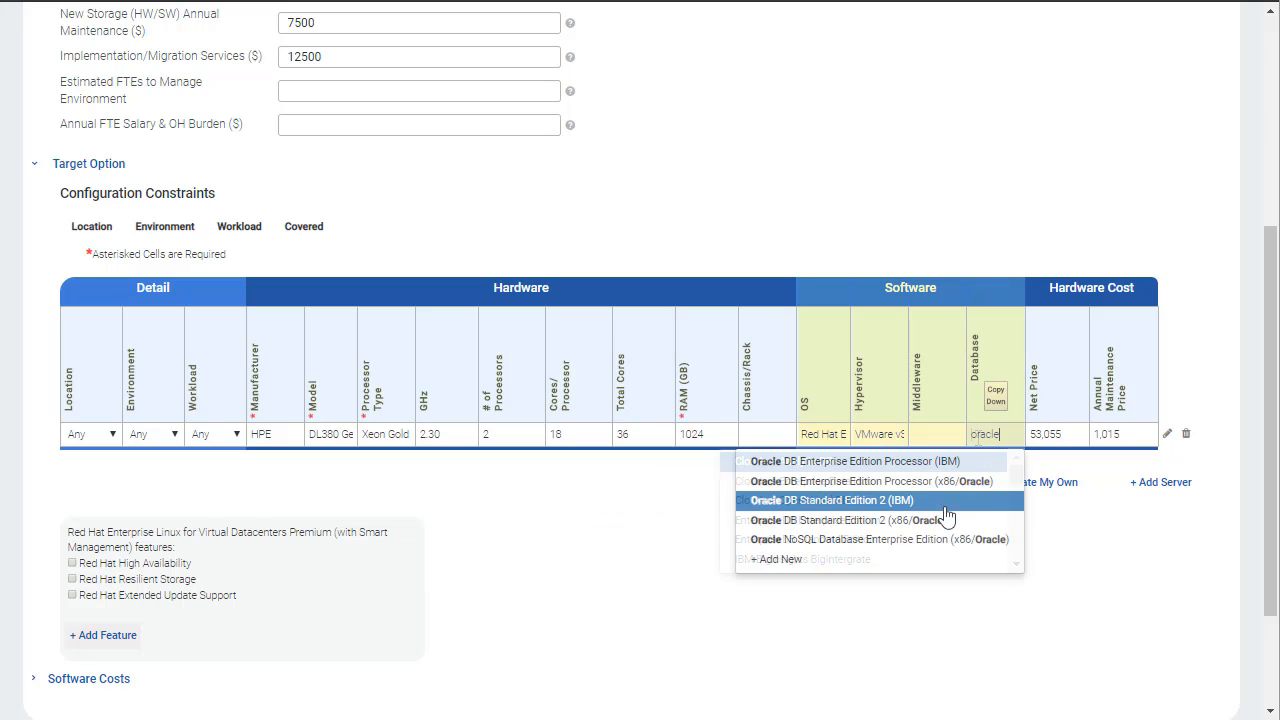
click(880, 484)
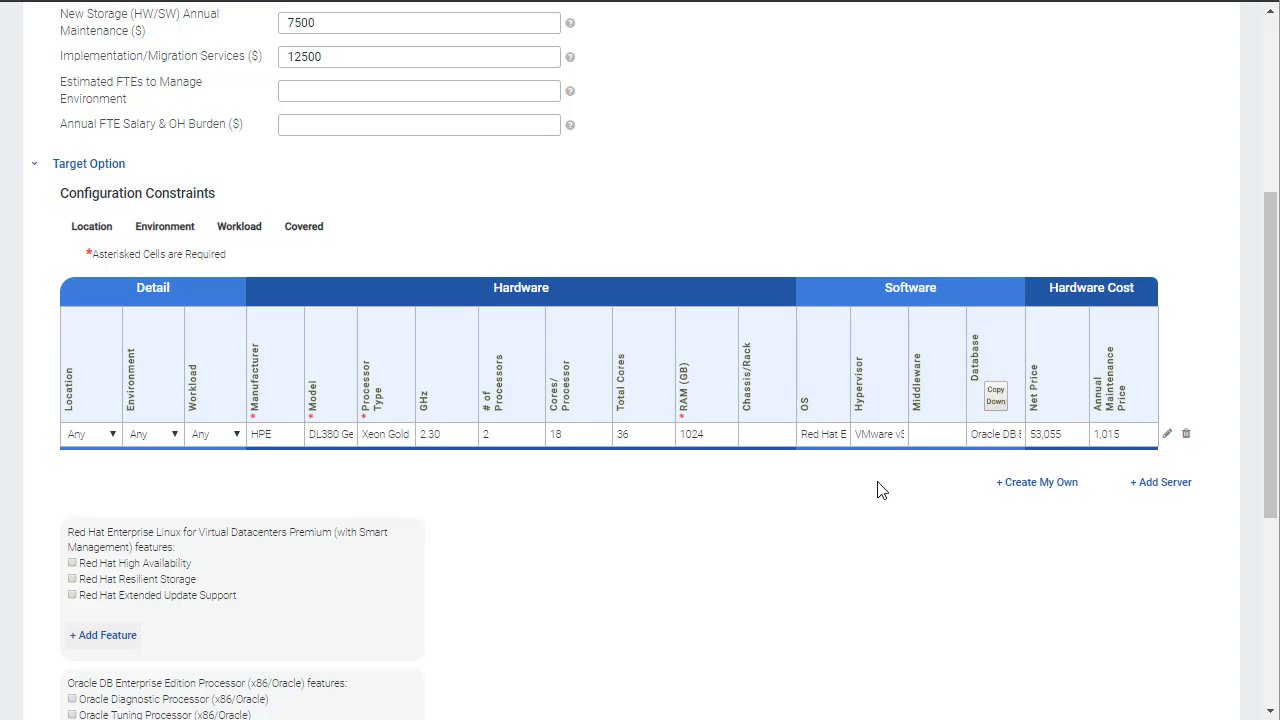
Step: Review the hardware and cost settings in the HPE server's configuration and save it
click(1167, 436)
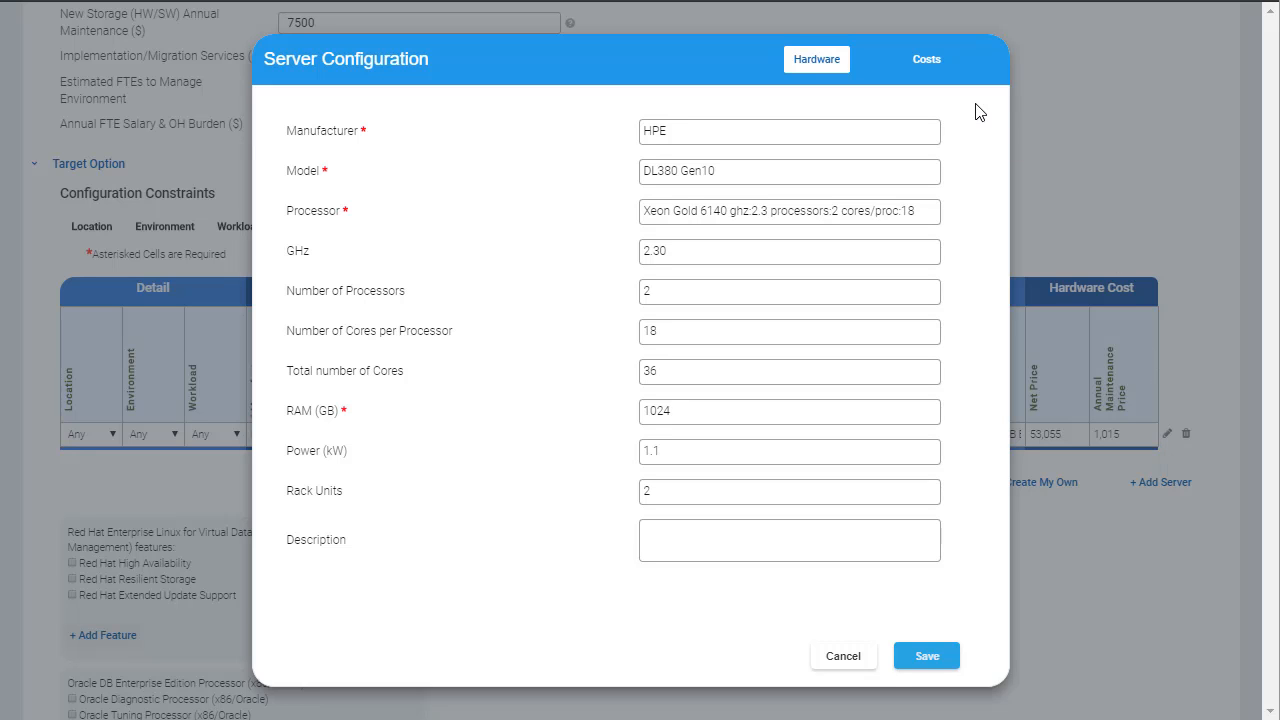
click(937, 77)
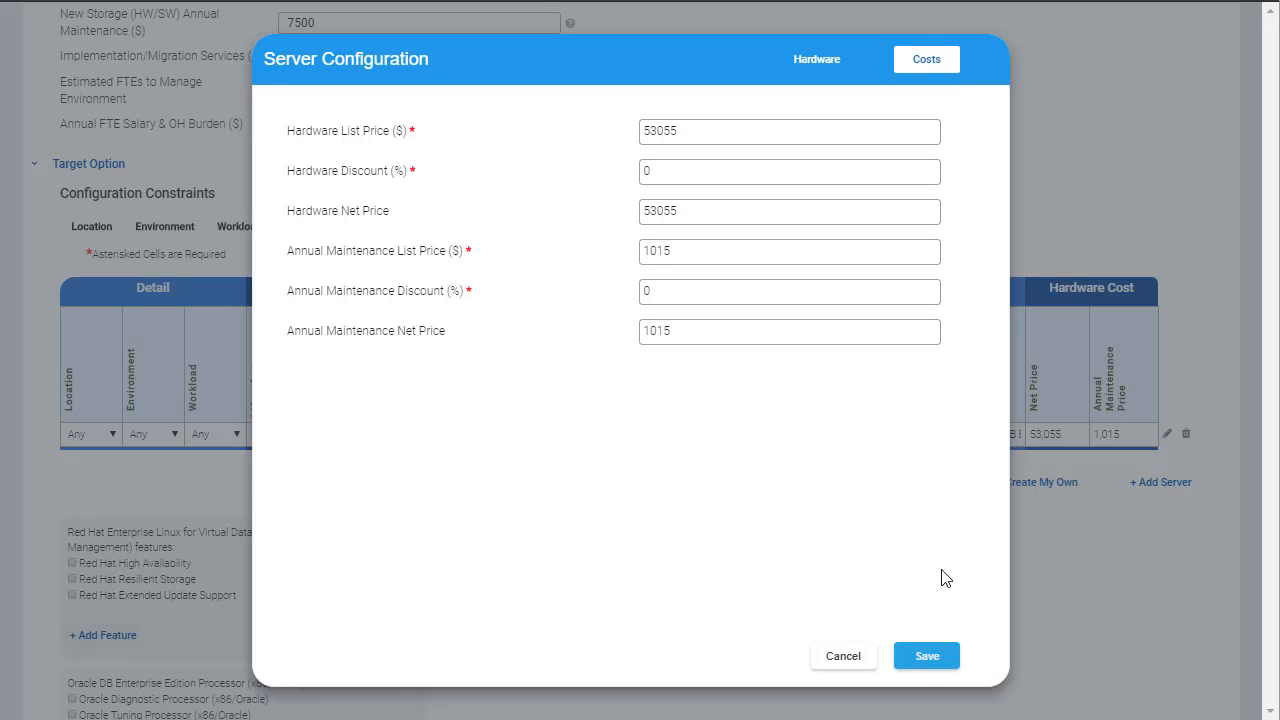
click(928, 657)
Step: Examine the form for adding a custom feature to the Red Hat OS and close it without adding one
scroll(930, 660, down, 3)
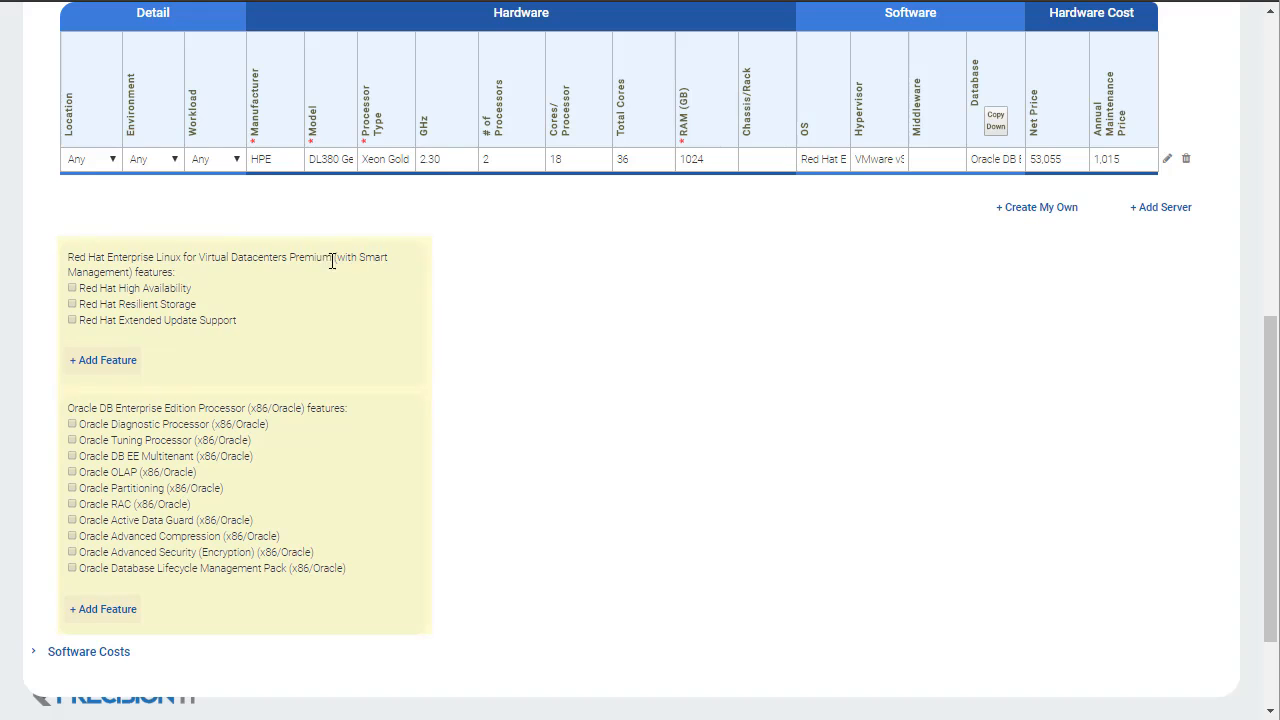
click(104, 361)
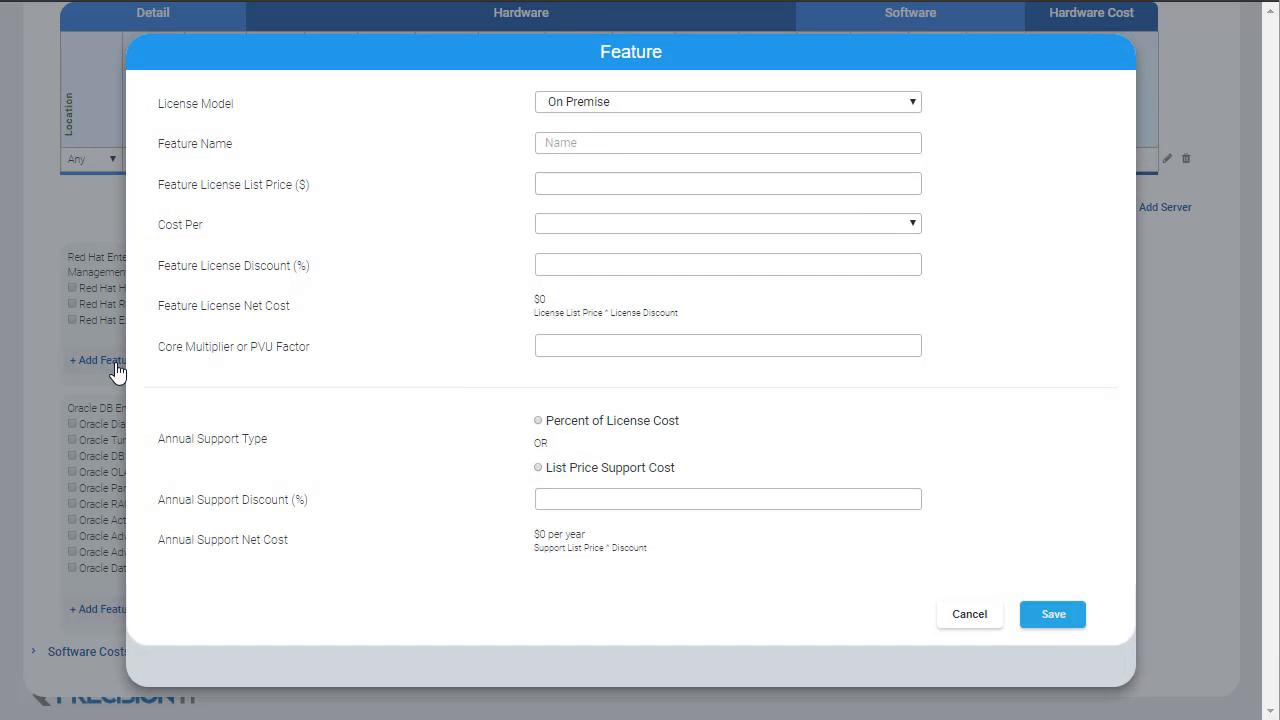
click(965, 616)
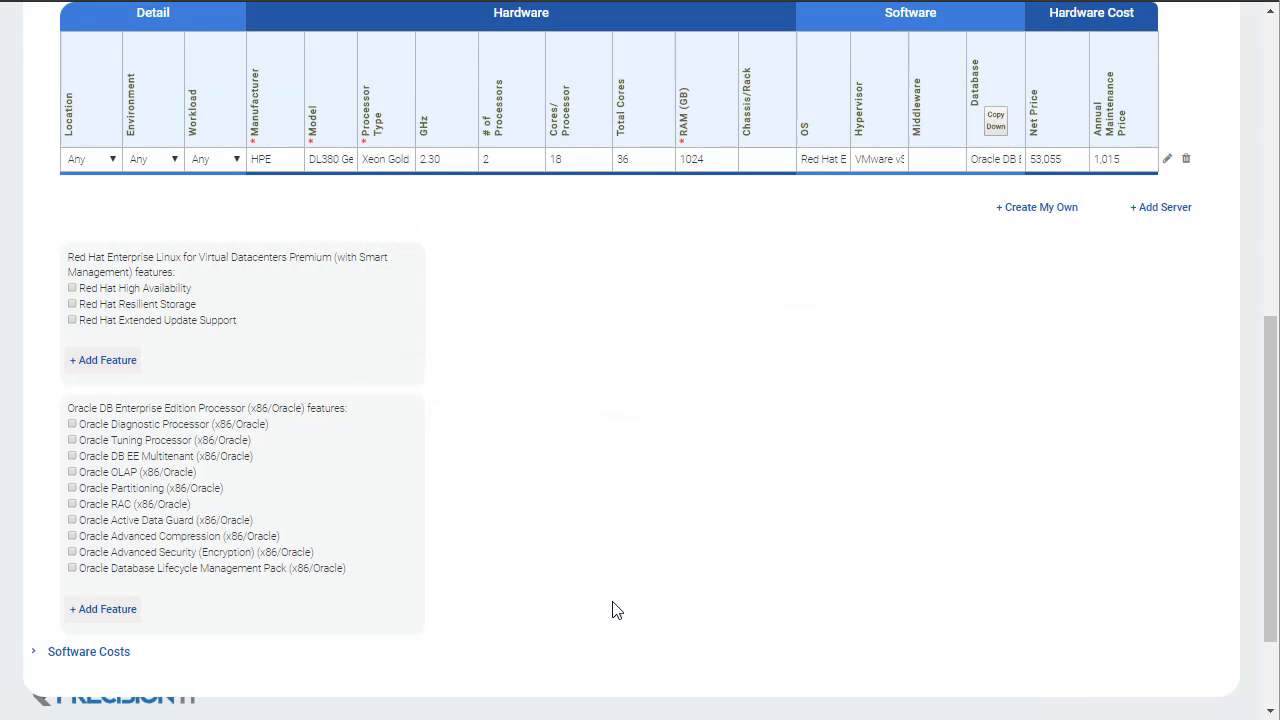
Step: Expand the Software Costs section and examine the license and annual support costs of the selected software
click(118, 651)
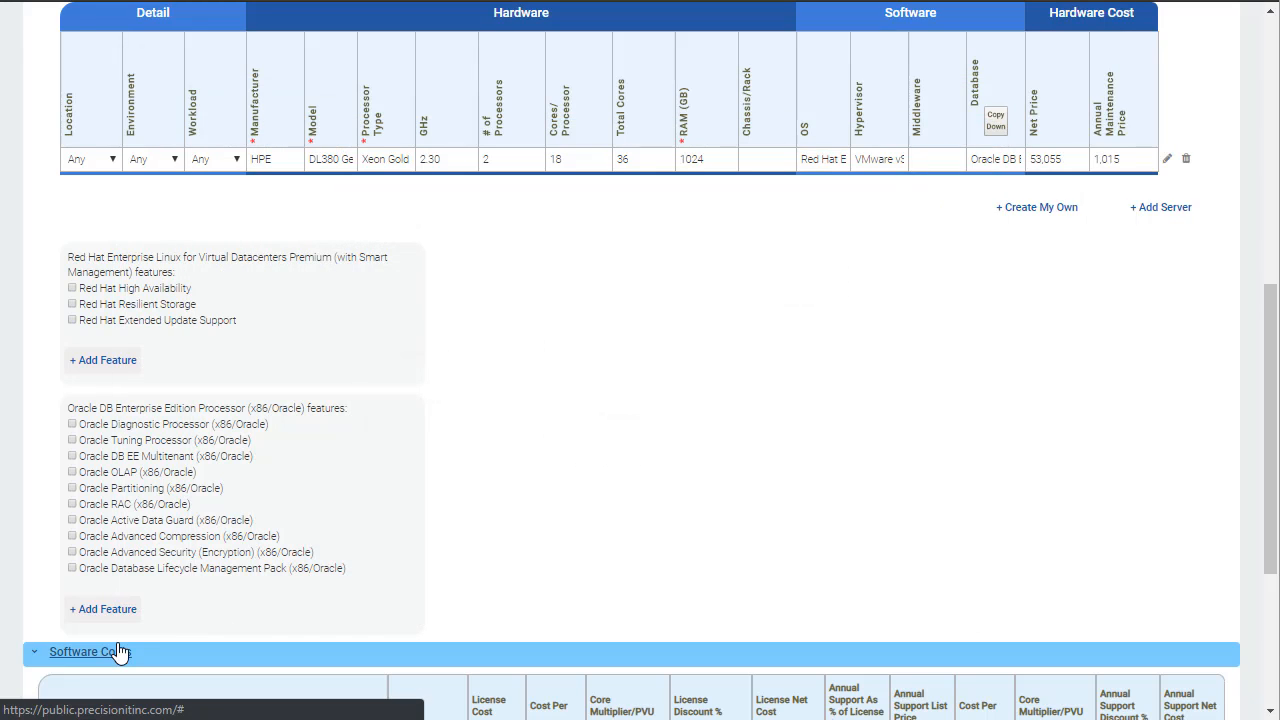
scroll(516, 568, down, 3)
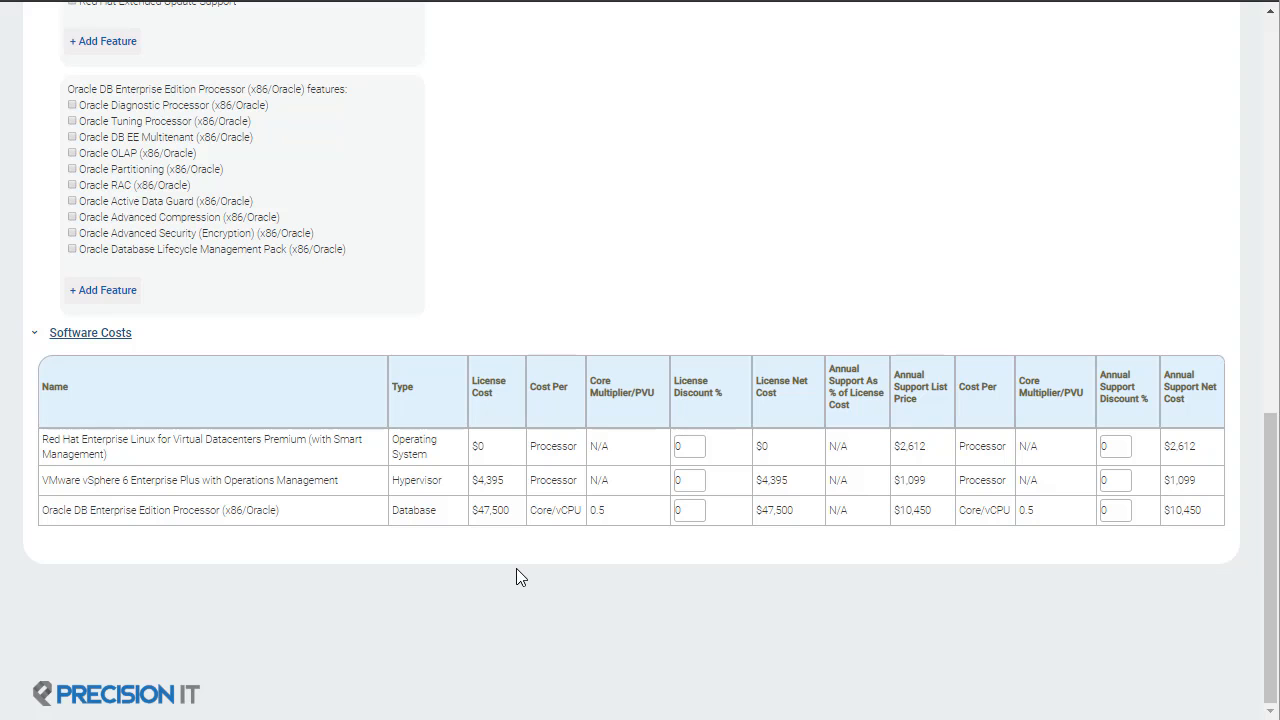
scroll(516, 569, up, 10)
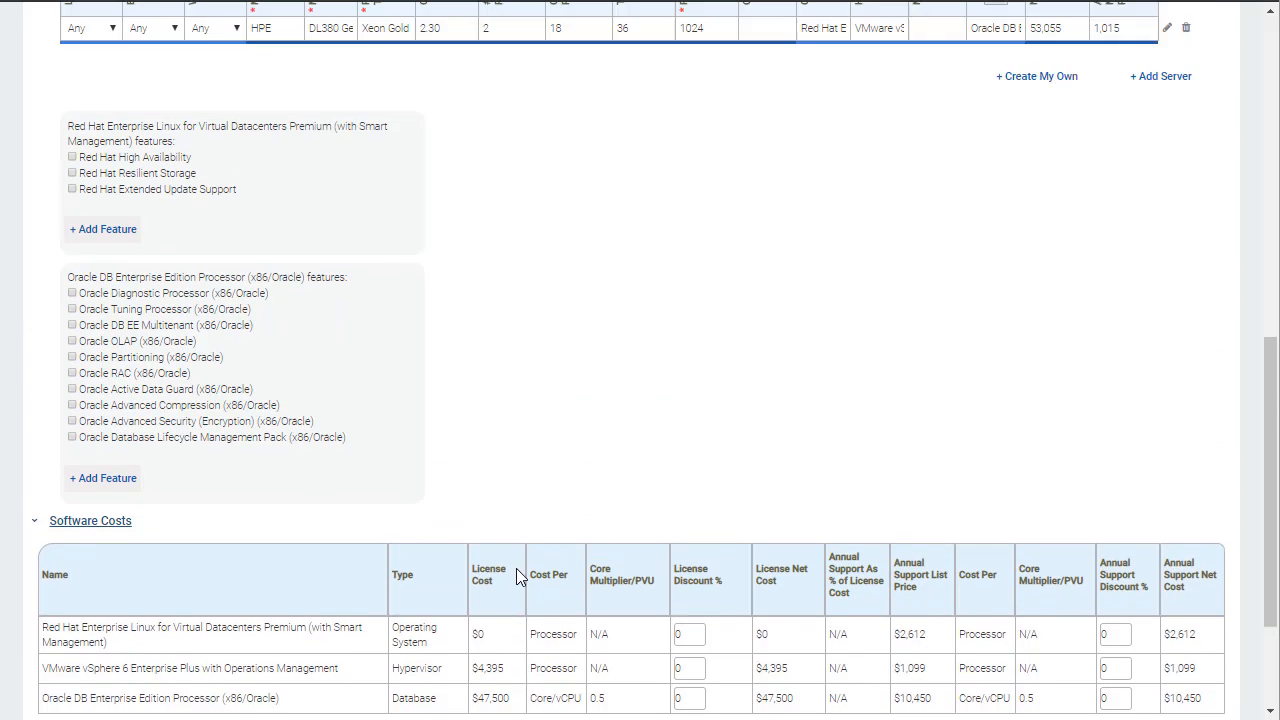
Step: Save the Compute + Storage target
scroll(516, 577, up, 1)
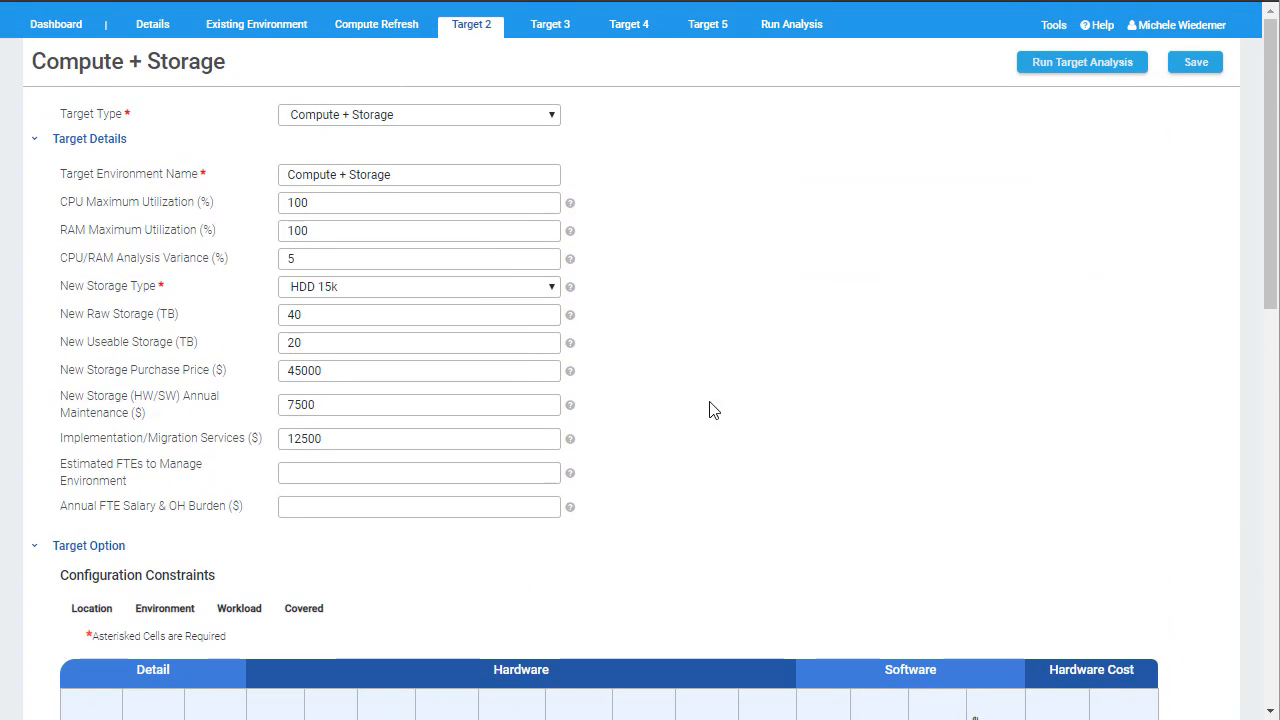
click(1197, 62)
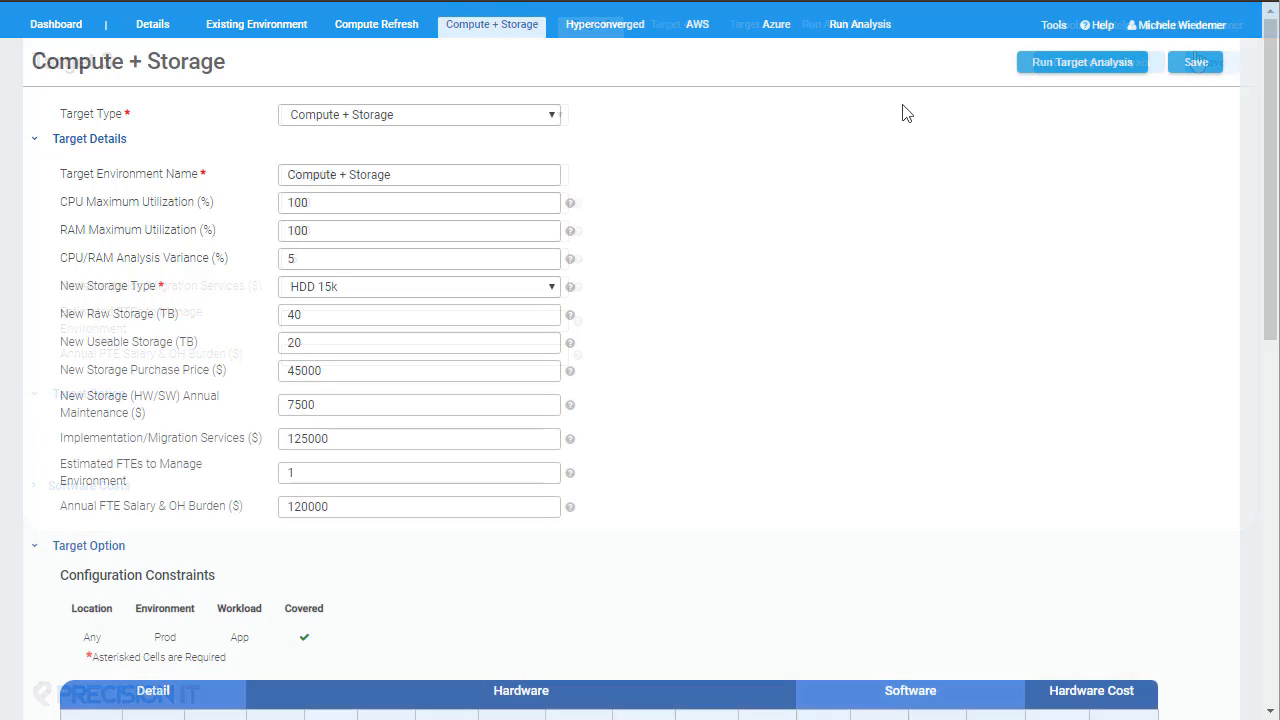
Step: Run the target analysis for Compute + Storage and the overall analysis covering all targets
click(1050, 78)
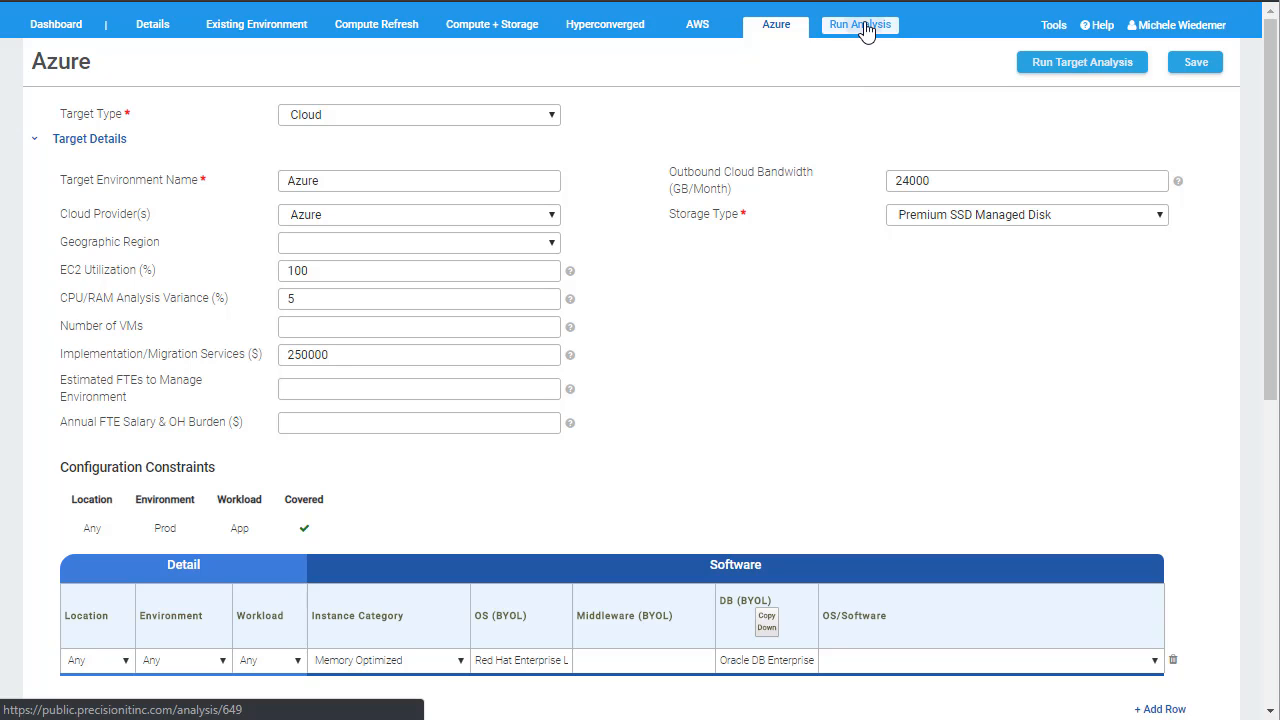
click(864, 28)
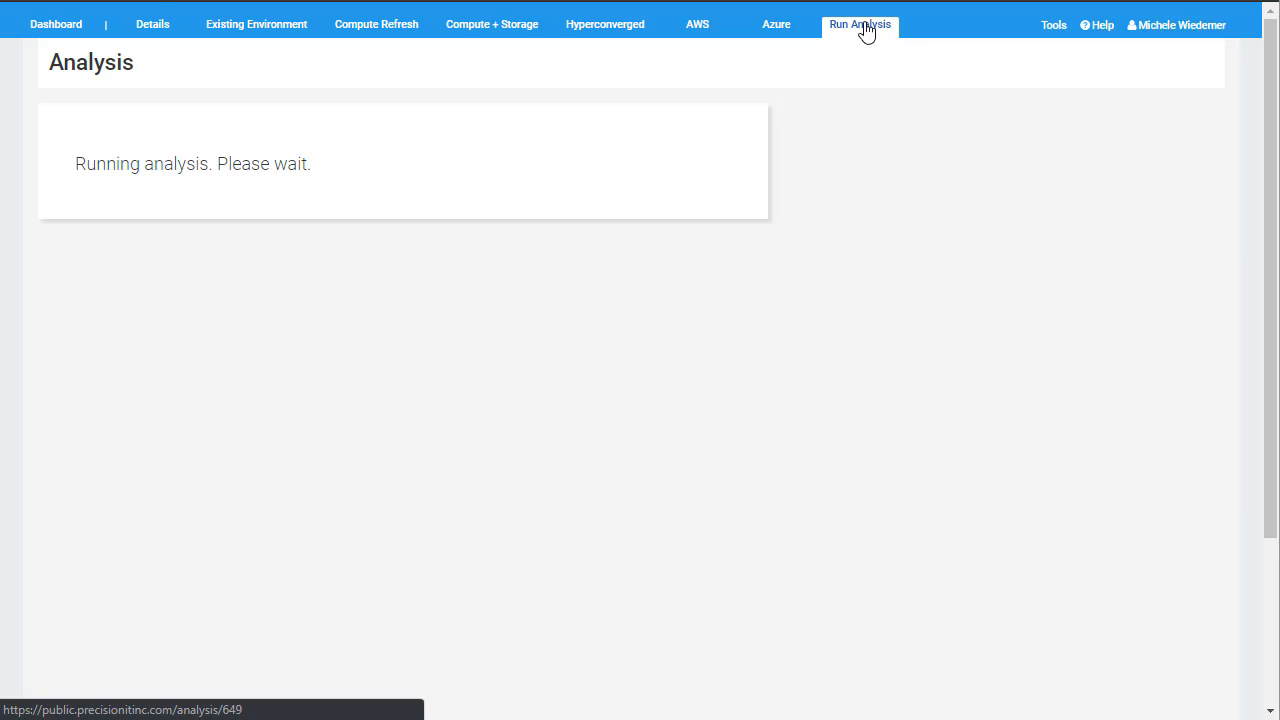